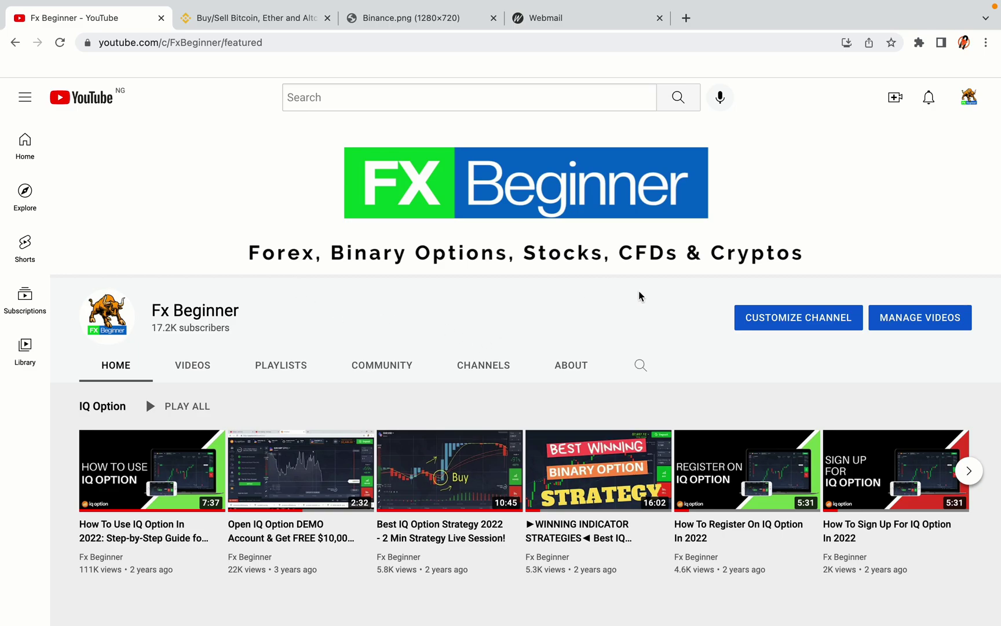
Switch from the YouTube channel page to the Binance 'Buy/Sell Bitcoin' tab.
{"action": "left_click", "coordinate": [249, 18]}
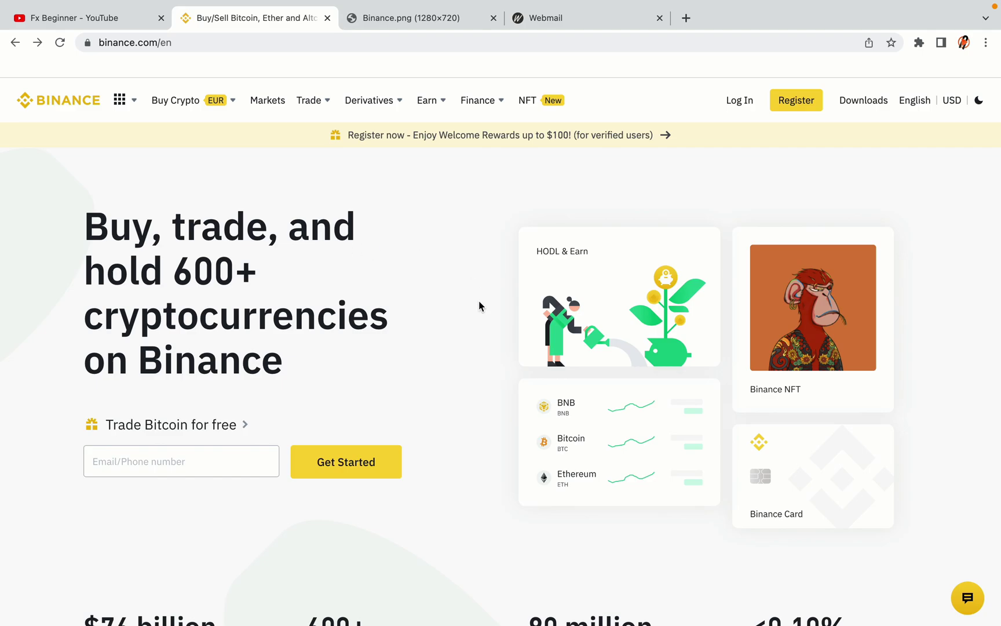
{"action": "scroll", "coordinate": [485, 348], "scroll_direction": "down", "scroll_amount": 5}
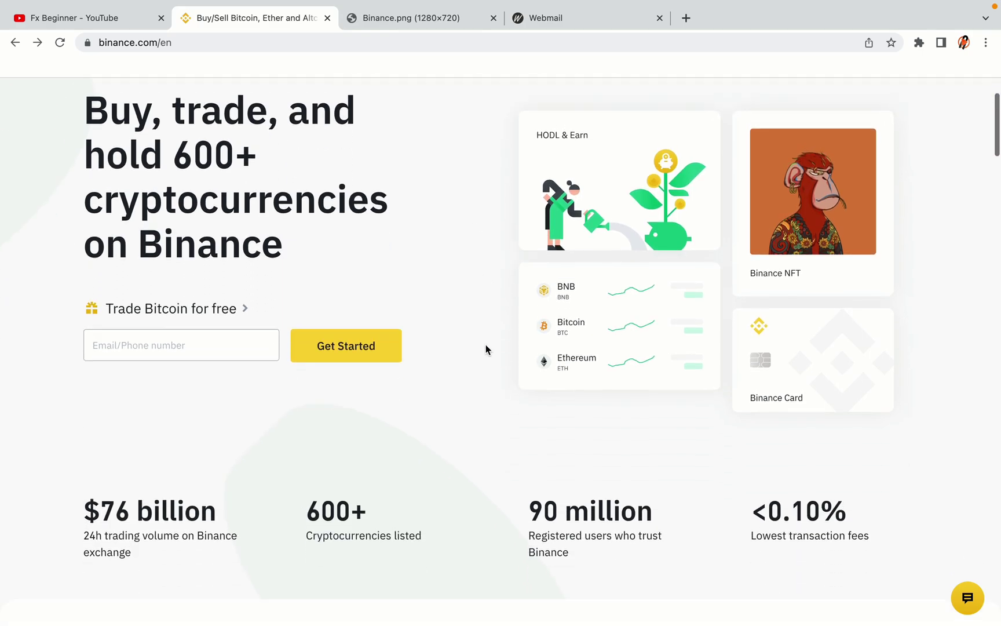
{"action": "scroll", "coordinate": [485, 345], "scroll_direction": "down", "scroll_amount": 1}
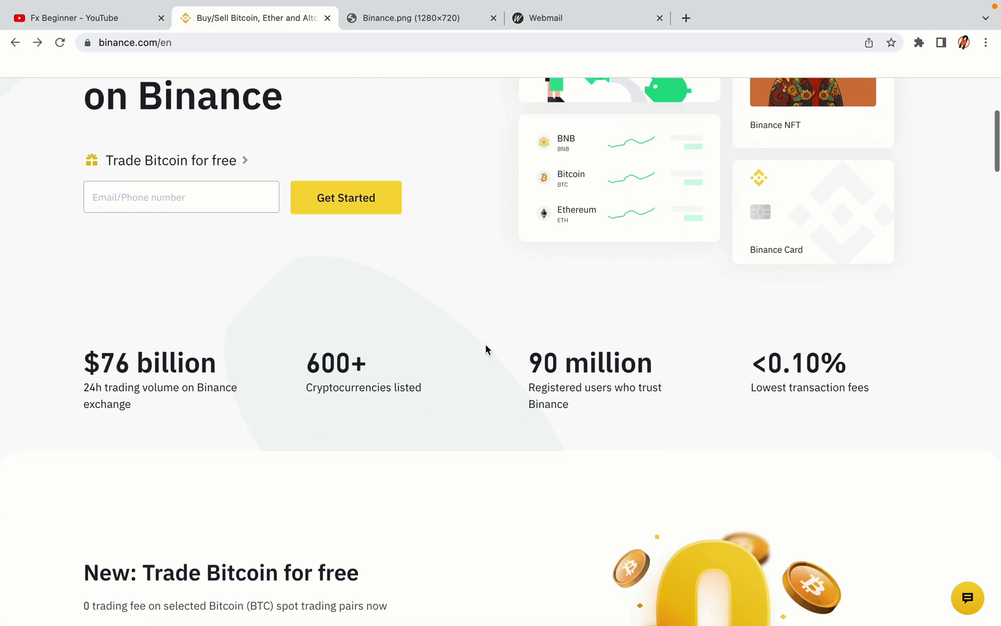
{"action": "scroll", "coordinate": [485, 348], "scroll_direction": "down", "scroll_amount": 5}
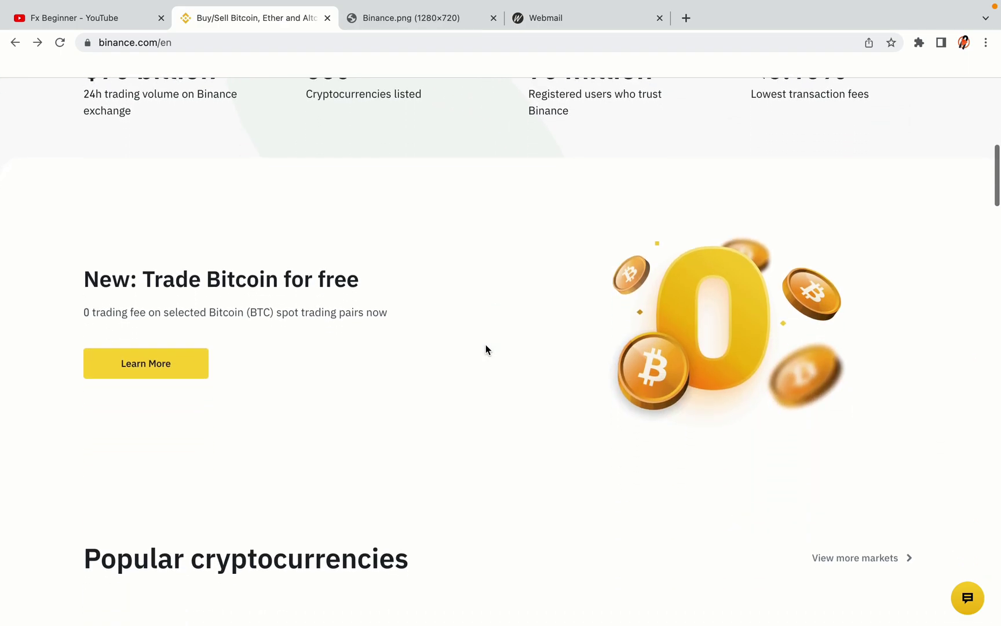
{"action": "scroll", "coordinate": [485, 347], "scroll_direction": "up", "scroll_amount": 3}
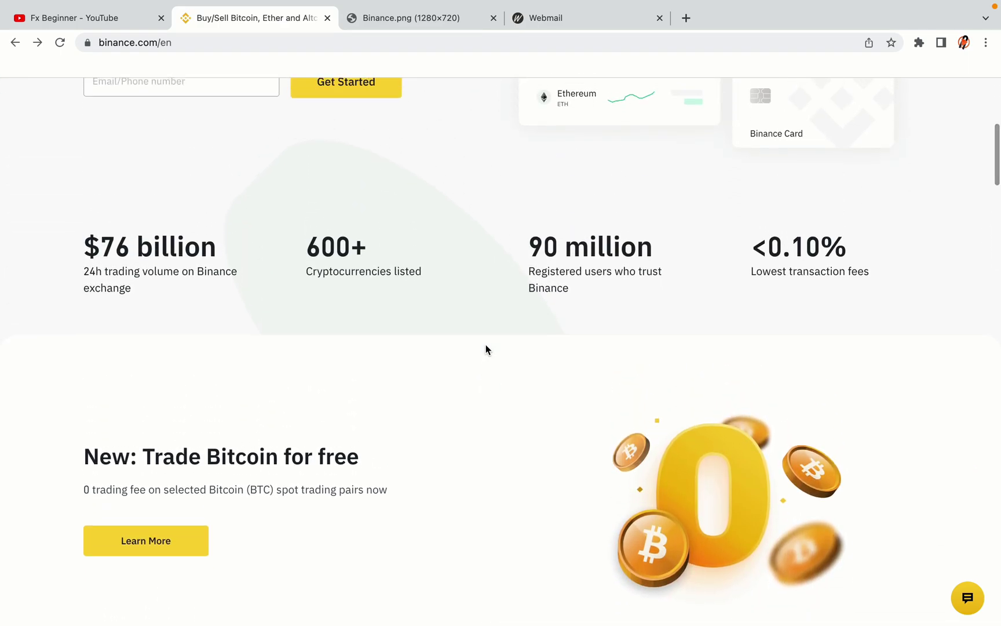
{"action": "scroll", "coordinate": [485, 348], "scroll_direction": "down", "scroll_amount": 10}
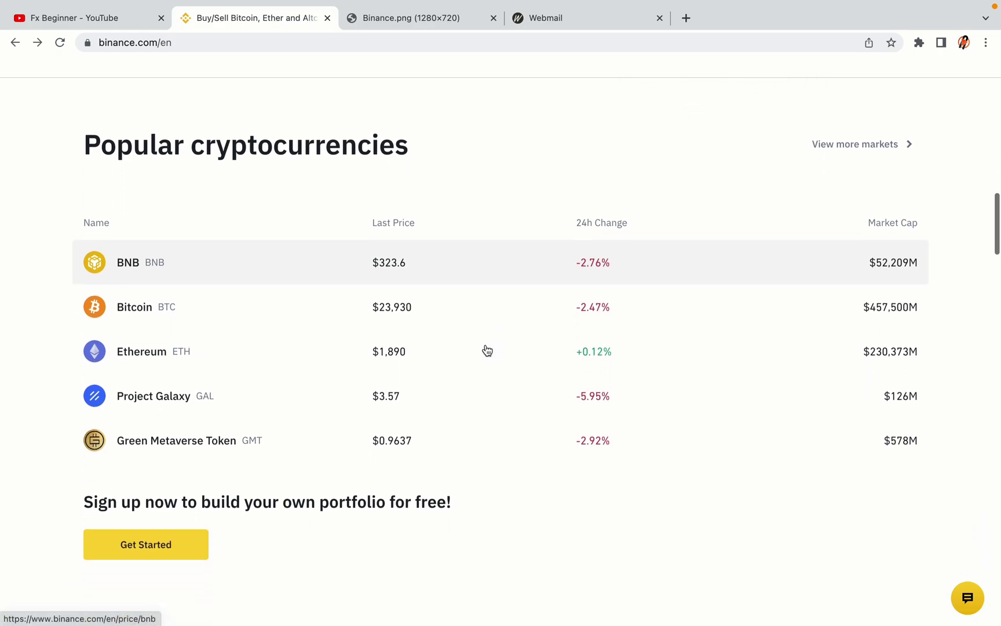
{"action": "scroll", "coordinate": [487, 350], "scroll_direction": "down", "scroll_amount": 3}
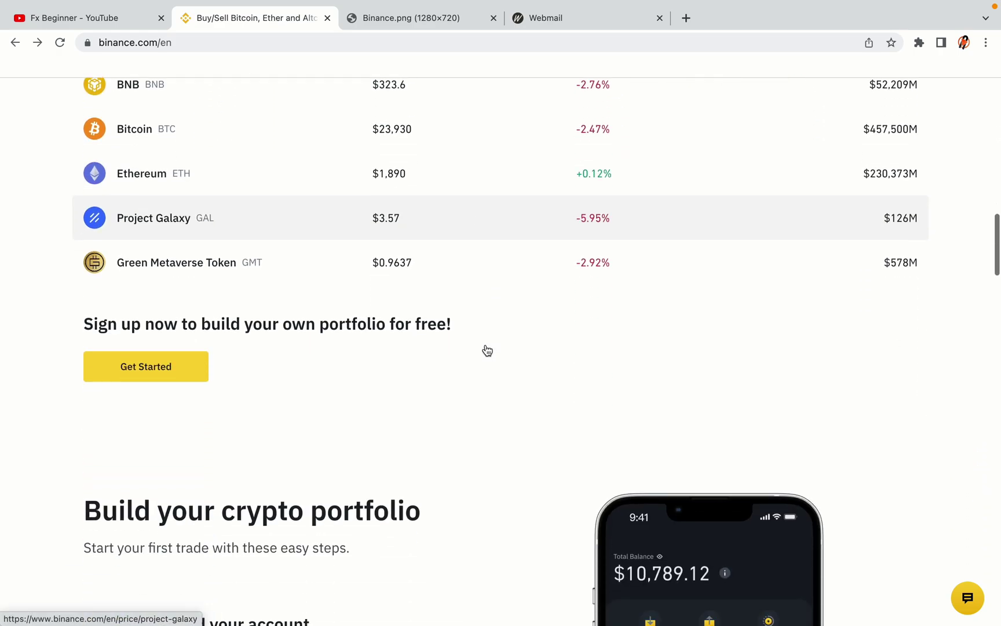
{"action": "scroll", "coordinate": [487, 350], "scroll_direction": "down", "scroll_amount": 7}
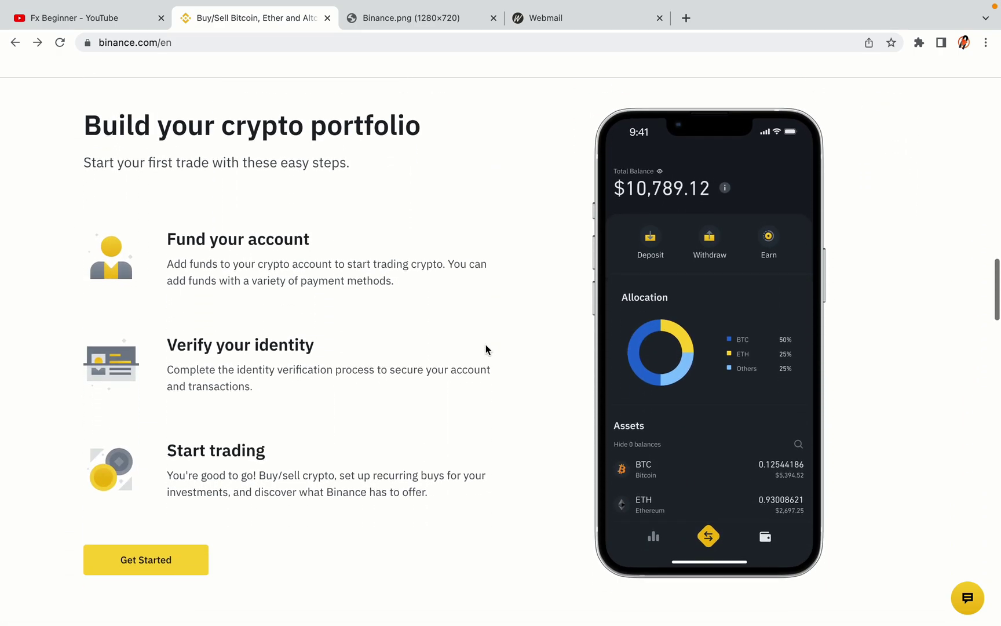
{"action": "scroll", "coordinate": [486, 348], "scroll_direction": "down", "scroll_amount": 9}
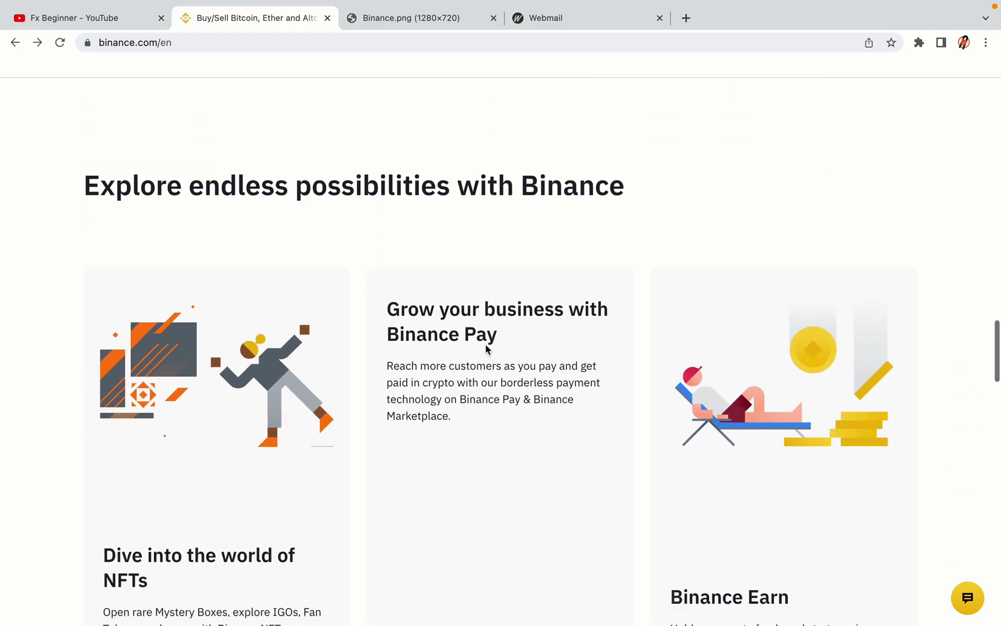
{"action": "scroll", "coordinate": [485, 348], "scroll_direction": "down", "scroll_amount": 10}
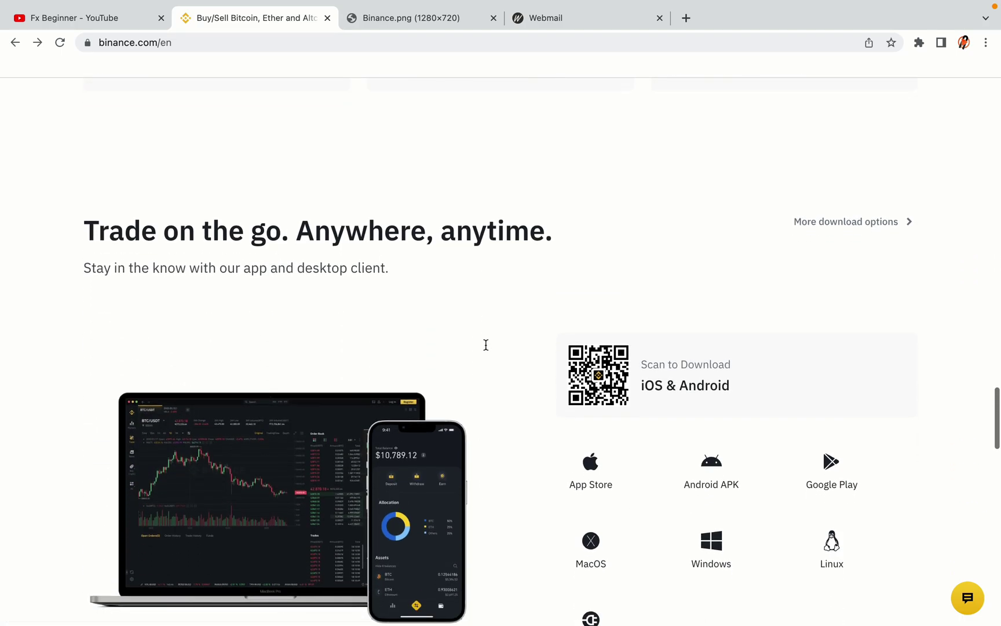
{"action": "scroll", "coordinate": [485, 344], "scroll_direction": "down", "scroll_amount": 2}
{"action": "scroll", "coordinate": [486, 346], "scroll_direction": "down", "scroll_amount": 7}
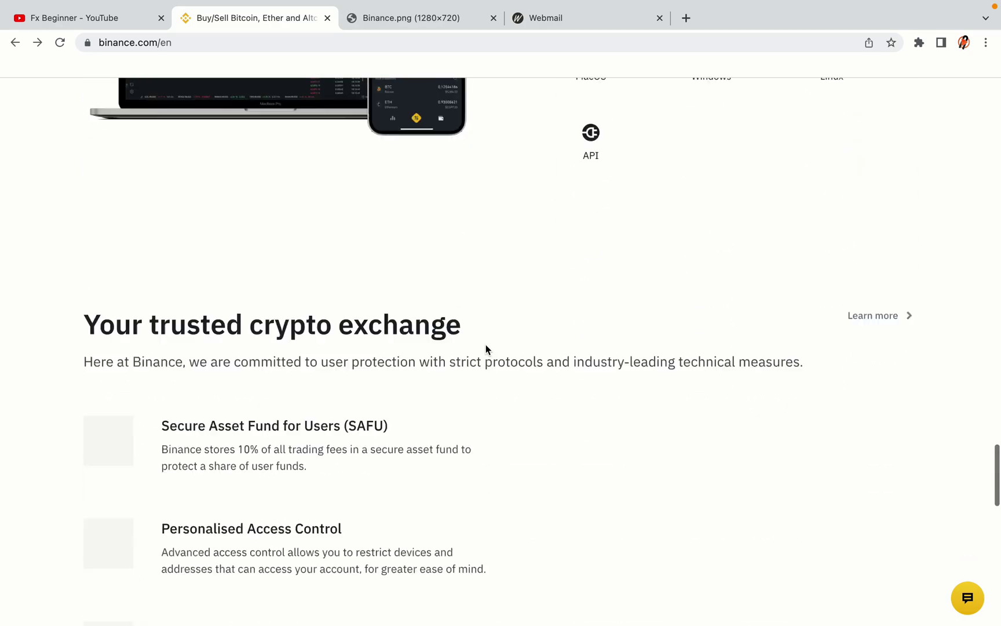
{"action": "scroll", "coordinate": [485, 344], "scroll_direction": "down", "scroll_amount": 4}
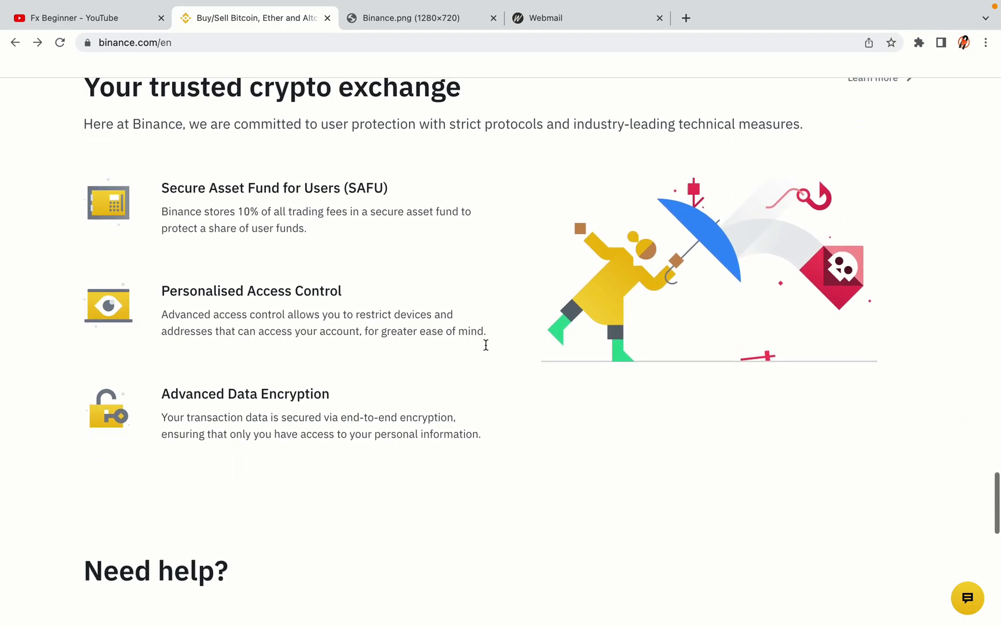
{"action": "scroll", "coordinate": [486, 344], "scroll_direction": "down", "scroll_amount": 8}
{"action": "scroll", "coordinate": [485, 344], "scroll_direction": "up", "scroll_amount": 15}
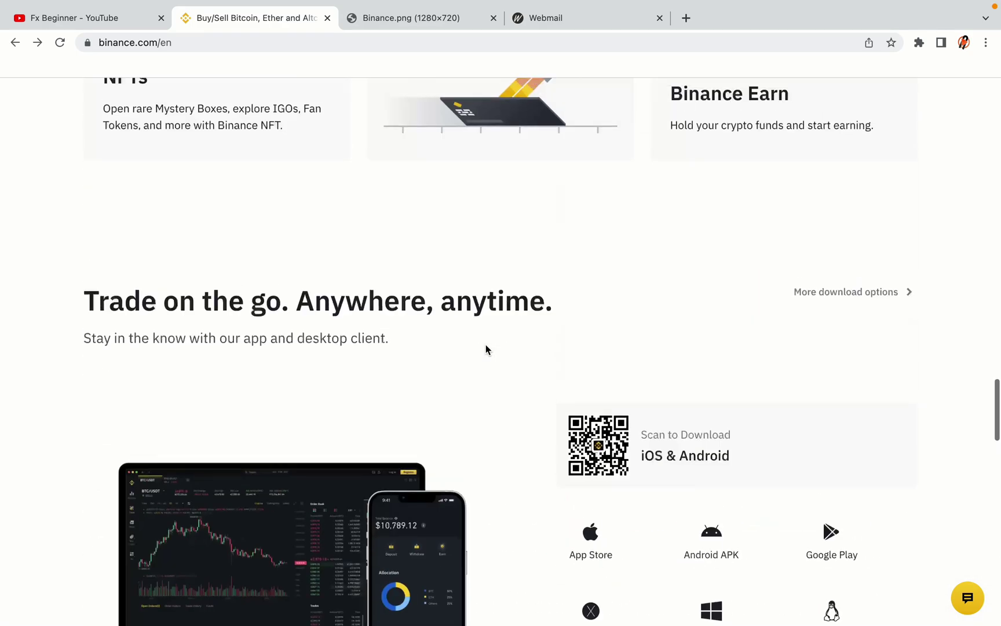
{"action": "scroll", "coordinate": [485, 346], "scroll_direction": "up", "scroll_amount": 15}
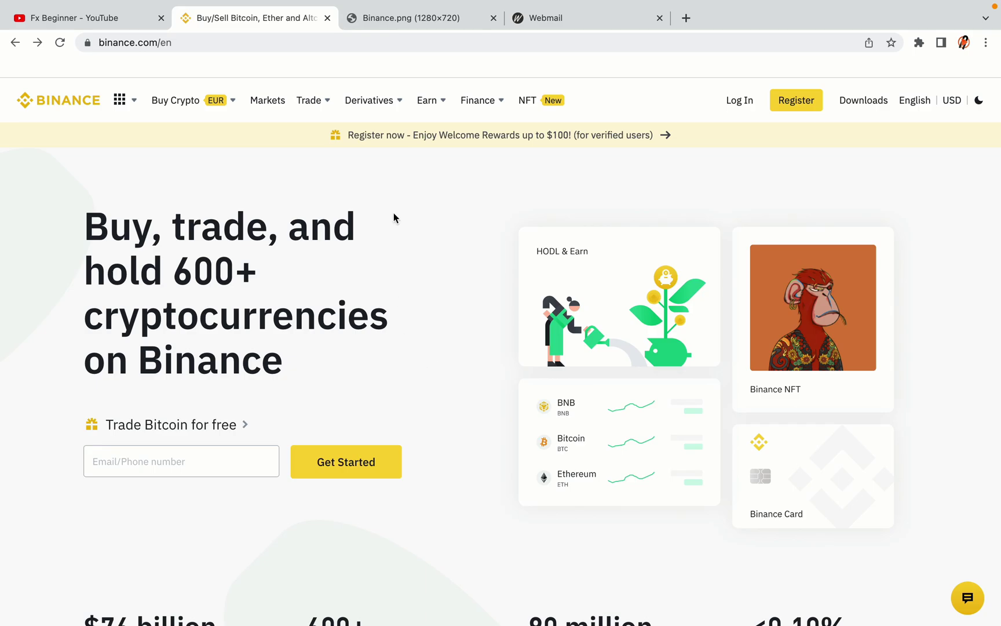
{"action": "left_click", "coordinate": [418, 17]}
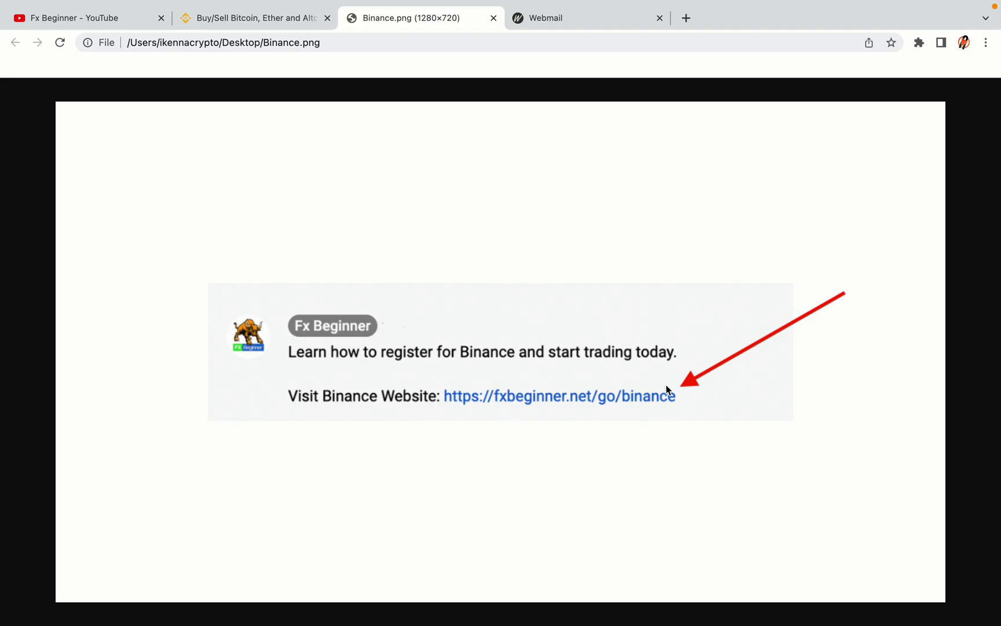
{"action": "key", "text": "ctrl+shift+Tab"}
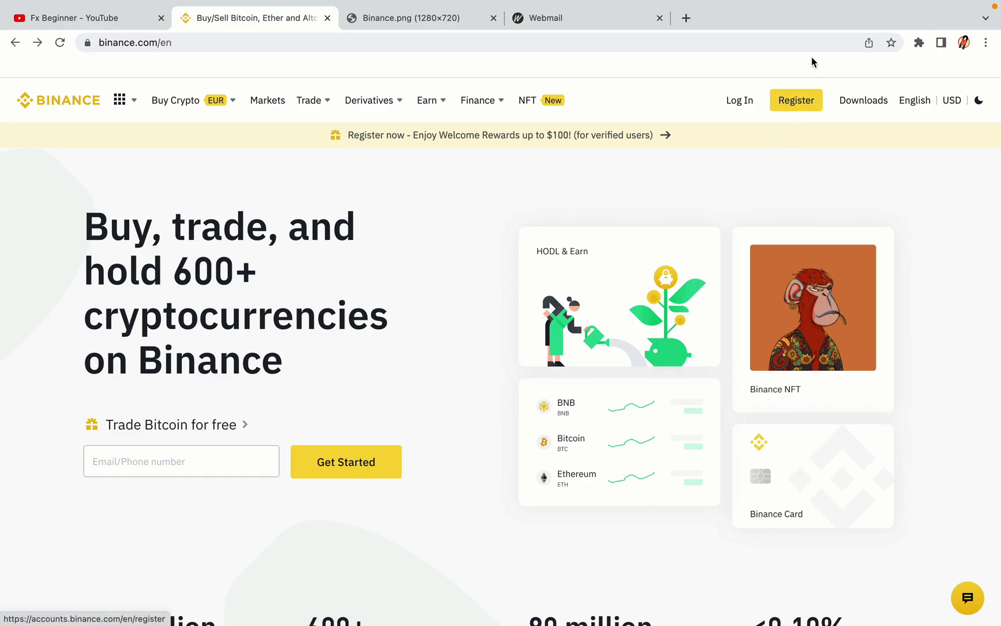
Start a new Binance account from the Register button in the header.
{"action": "left_click", "coordinate": [804, 109]}
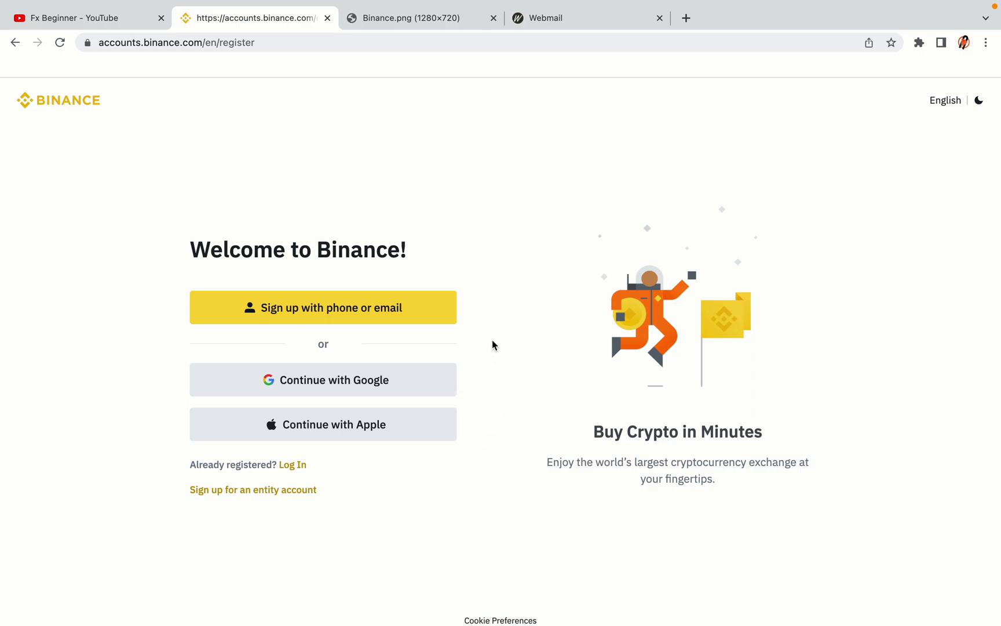
Choose phone or email sign-up and submit the personal account with email, password and accepted terms.
{"action": "left_click", "coordinate": [414, 319]}
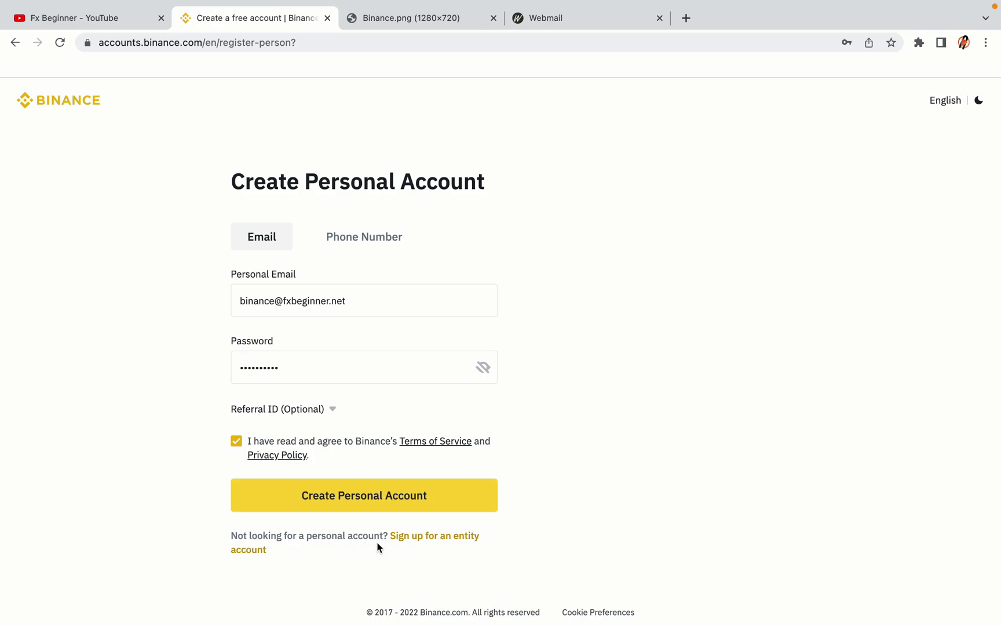
{"action": "left_click", "coordinate": [382, 501]}
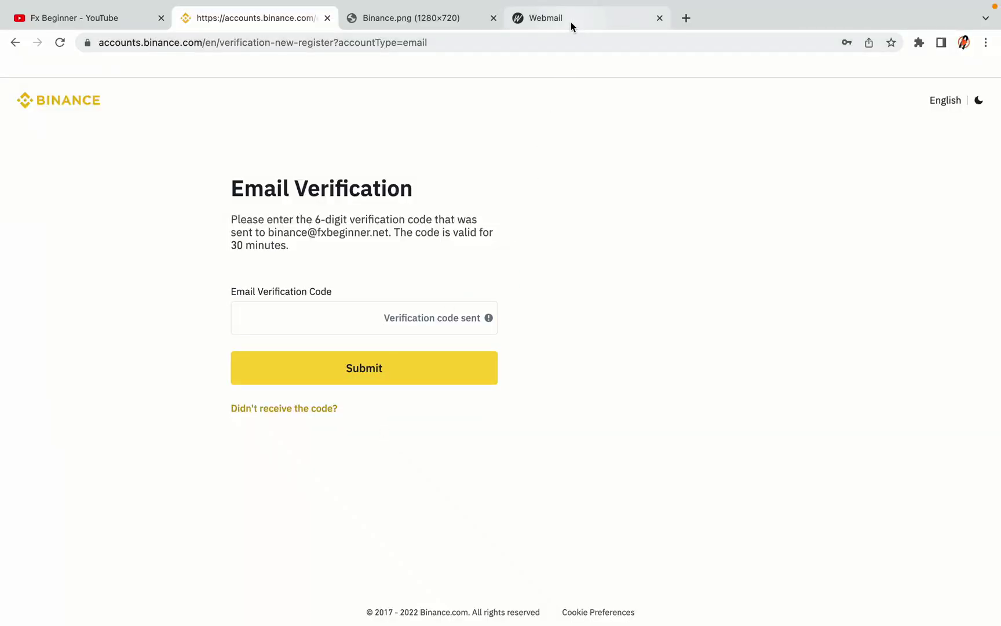
Bring the Webmail inbox tab into view alongside the Binance verification page.
{"action": "left_click_drag", "start_coordinate": [569, 22], "coordinate": [403, 22]}
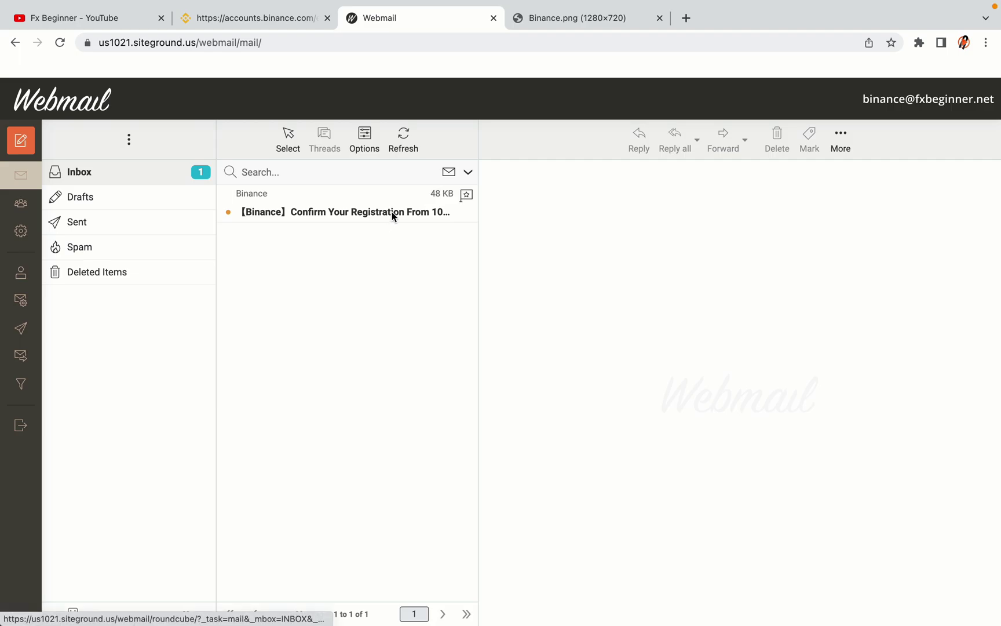
Copy the activation code from the Binance 'Confirm Your Registration' email and return to Binance.
{"action": "left_click", "coordinate": [348, 212]}
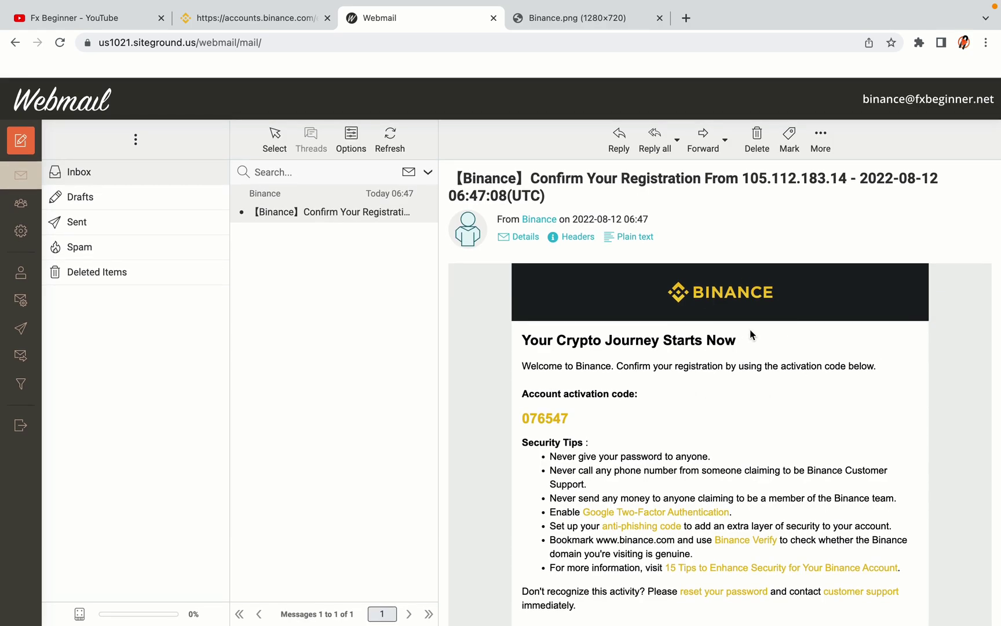
{"action": "scroll", "coordinate": [750, 335], "scroll_direction": "down", "scroll_amount": 3}
{"action": "scroll", "coordinate": [750, 335], "scroll_direction": "up", "scroll_amount": 1}
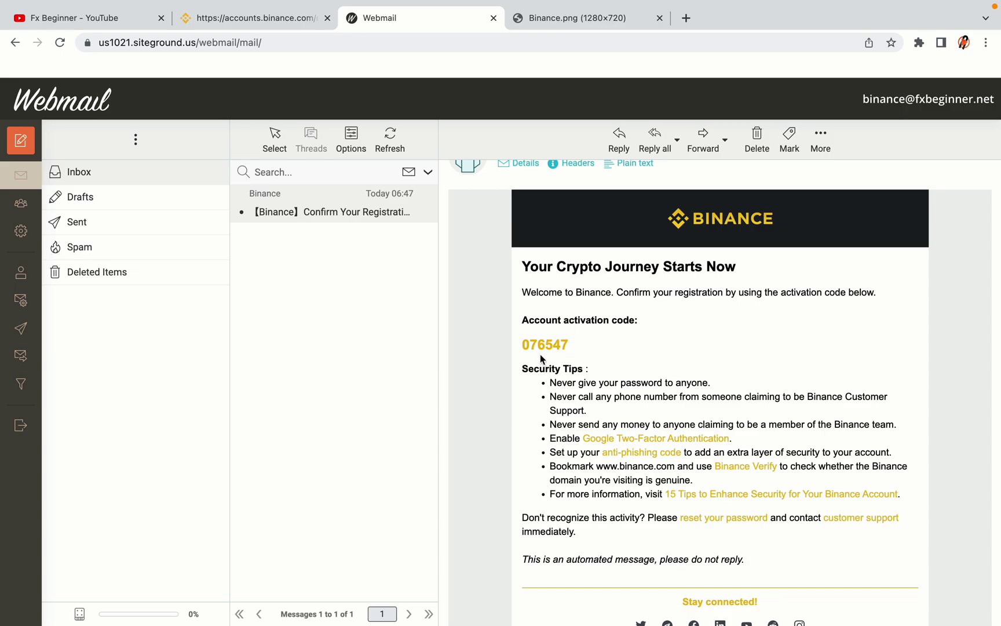
{"action": "left_click_drag", "start_coordinate": [521, 344], "coordinate": [568, 344]}
{"action": "left_click", "coordinate": [572, 345]}
{"action": "right_click", "coordinate": [553, 342]}
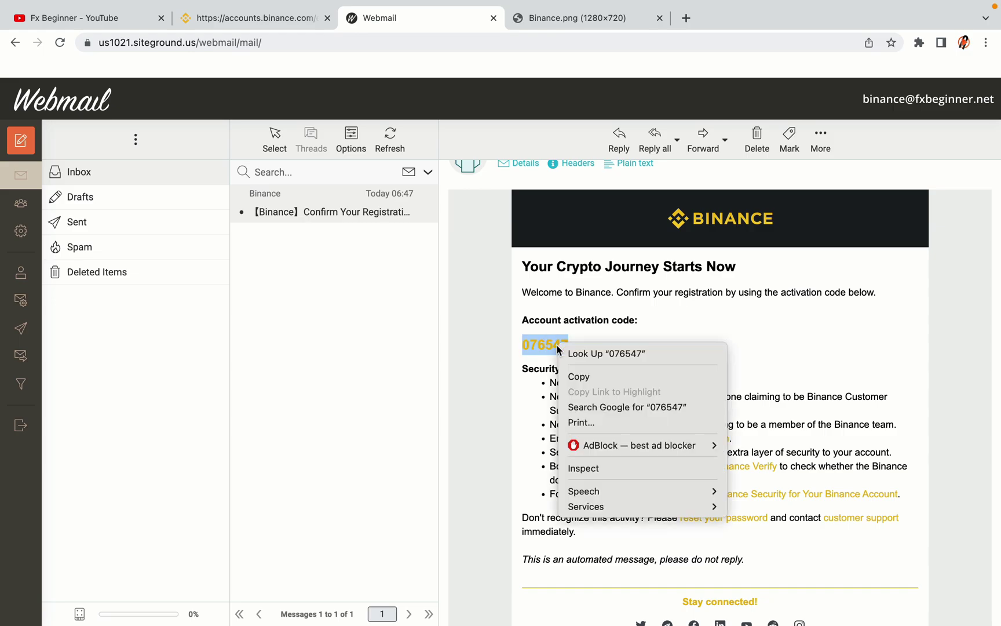
{"action": "left_click", "coordinate": [573, 375]}
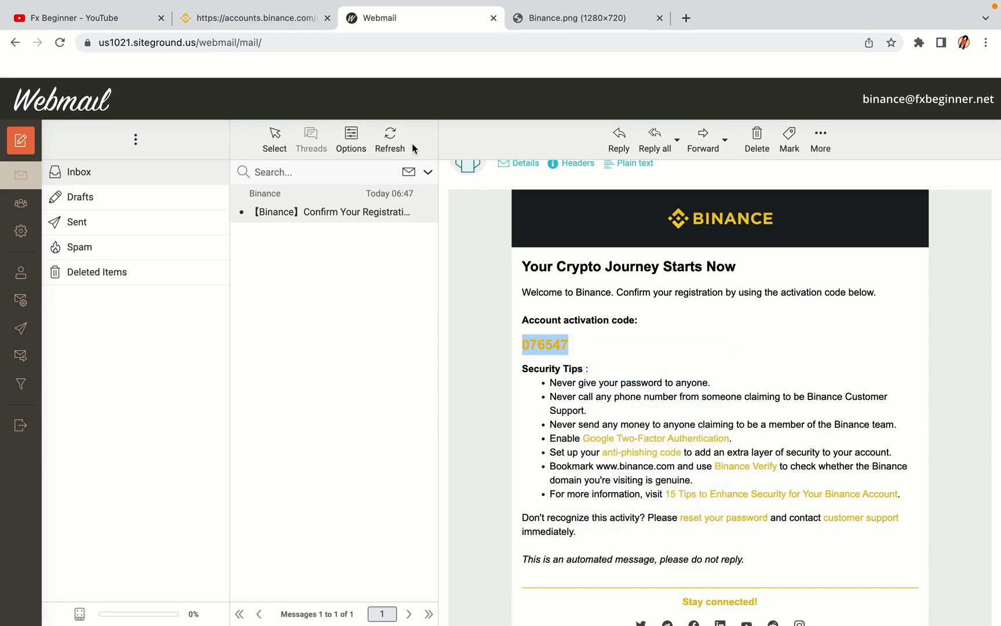
{"action": "left_click", "coordinate": [261, 18]}
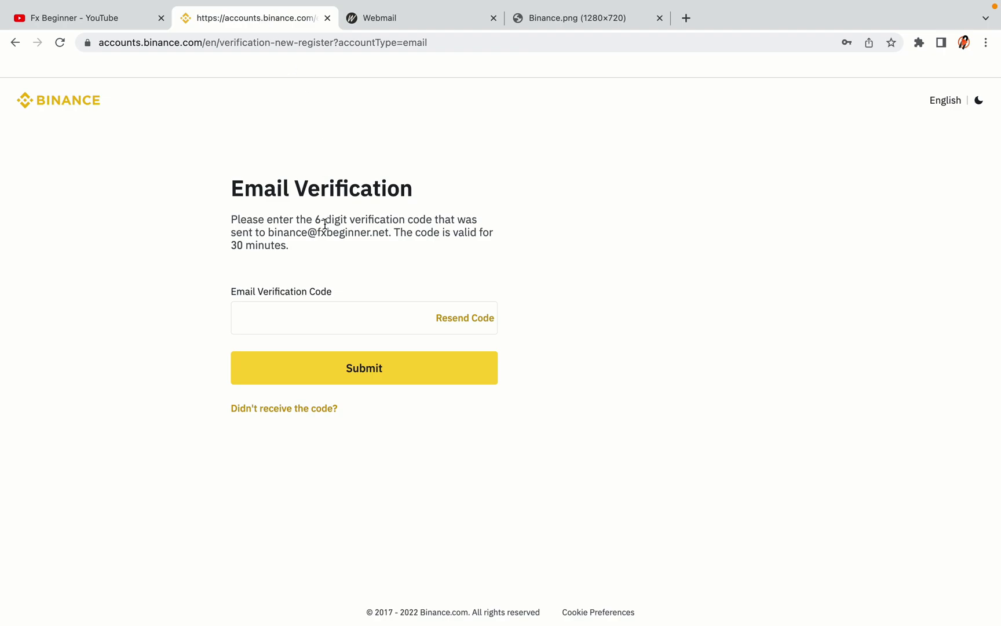
Paste the copied activation code into the Email Verification Code field and submit it.
{"action": "left_click", "coordinate": [304, 314]}
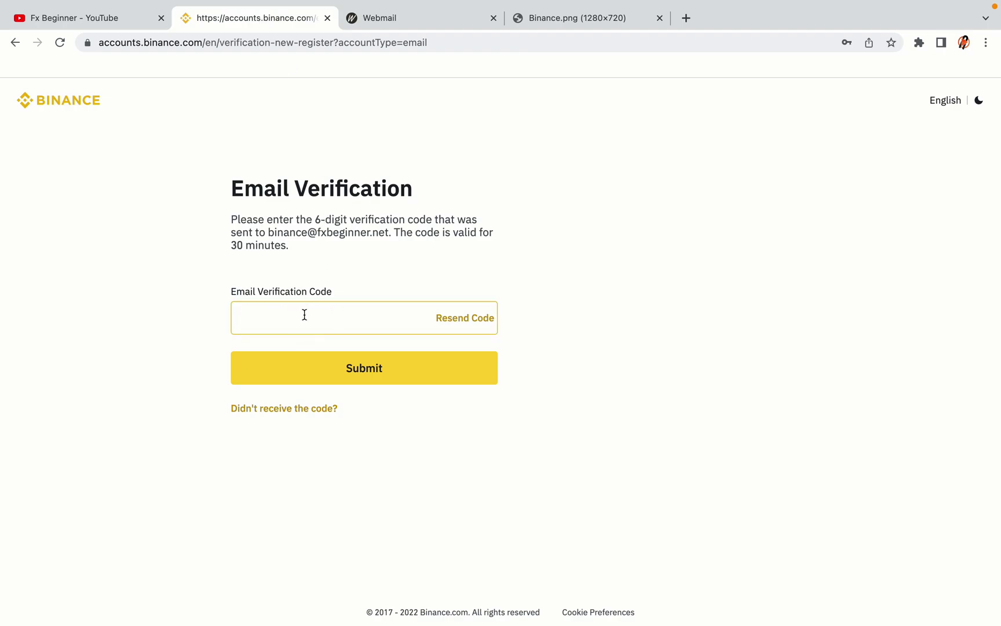
{"action": "key", "text": "ctrl+v"}
{"action": "left_click", "coordinate": [176, 300]}
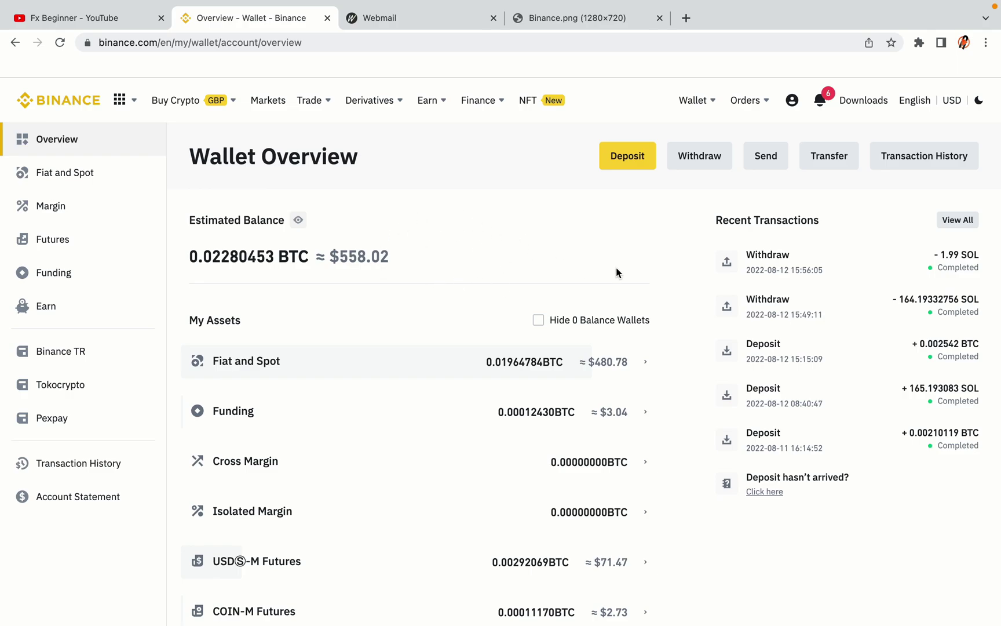
Browse the Wallet Overview balance and preview the Buy Crypto and Trade menus.
{"action": "scroll", "coordinate": [616, 268], "scroll_direction": "down", "scroll_amount": 3}
{"action": "scroll", "coordinate": [615, 267], "scroll_direction": "down", "scroll_amount": 3}
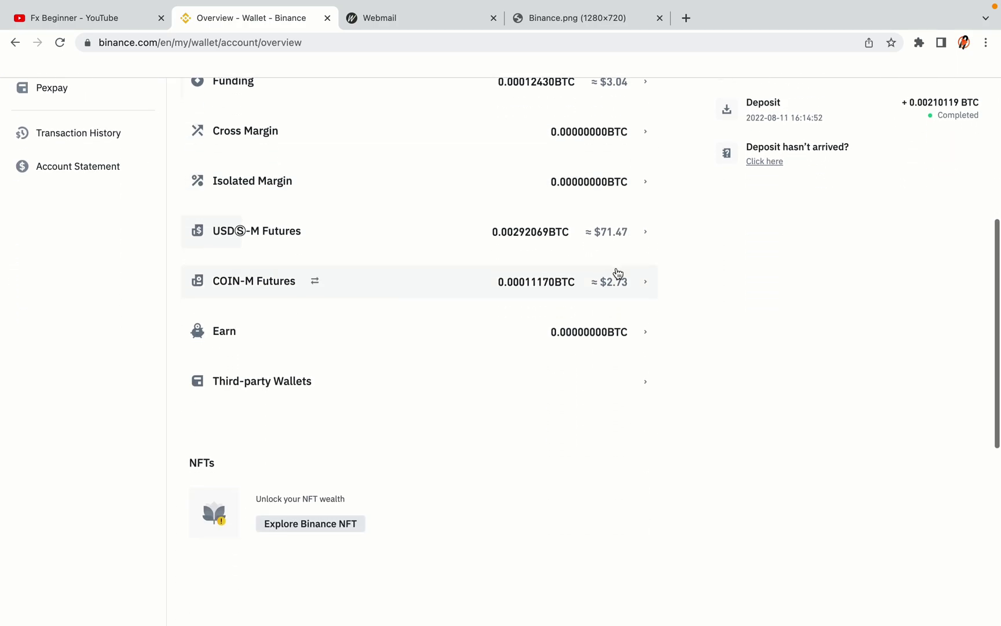
{"action": "scroll", "coordinate": [615, 266], "scroll_direction": "up", "scroll_amount": 5}
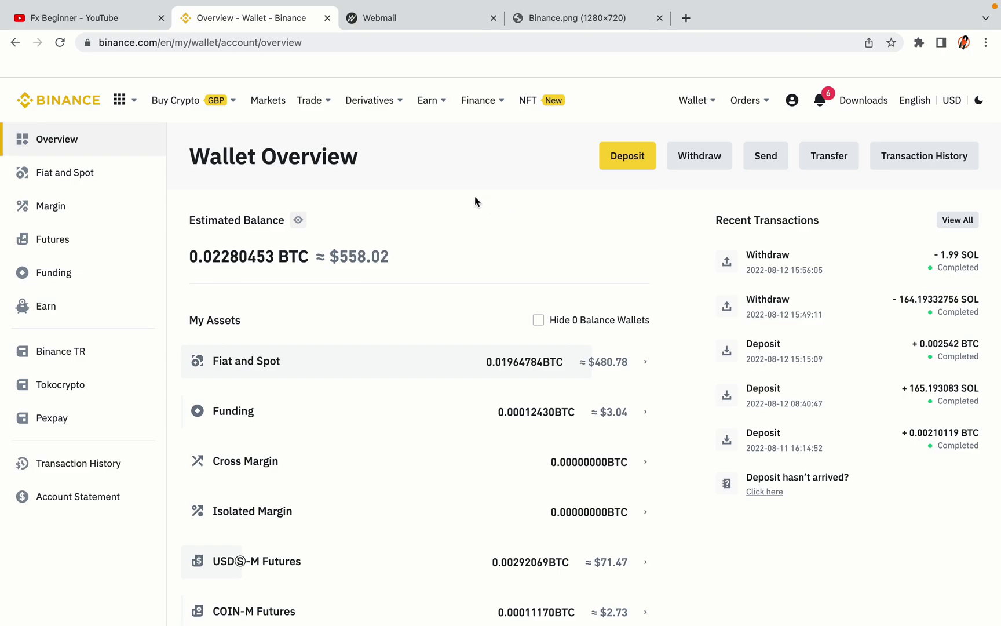
{"action": "mouse_move", "coordinate": [235, 110]}
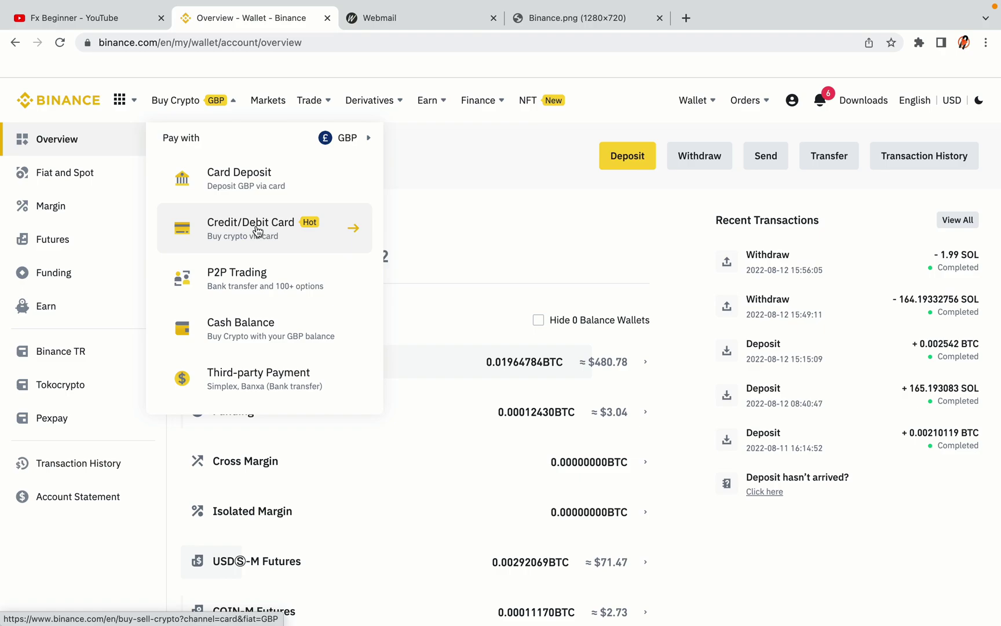
{"action": "mouse_move", "coordinate": [309, 103]}
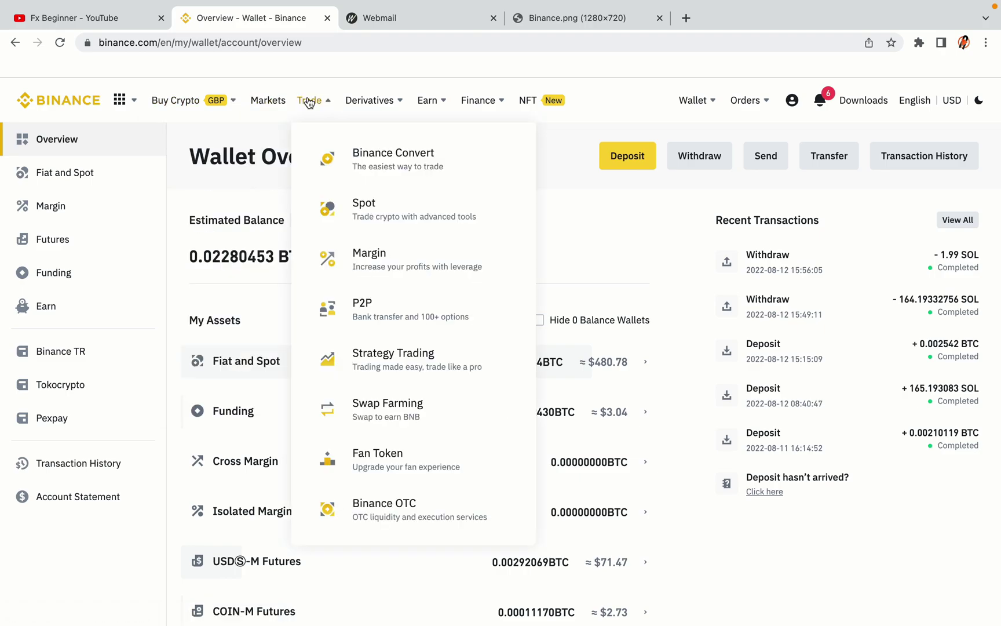